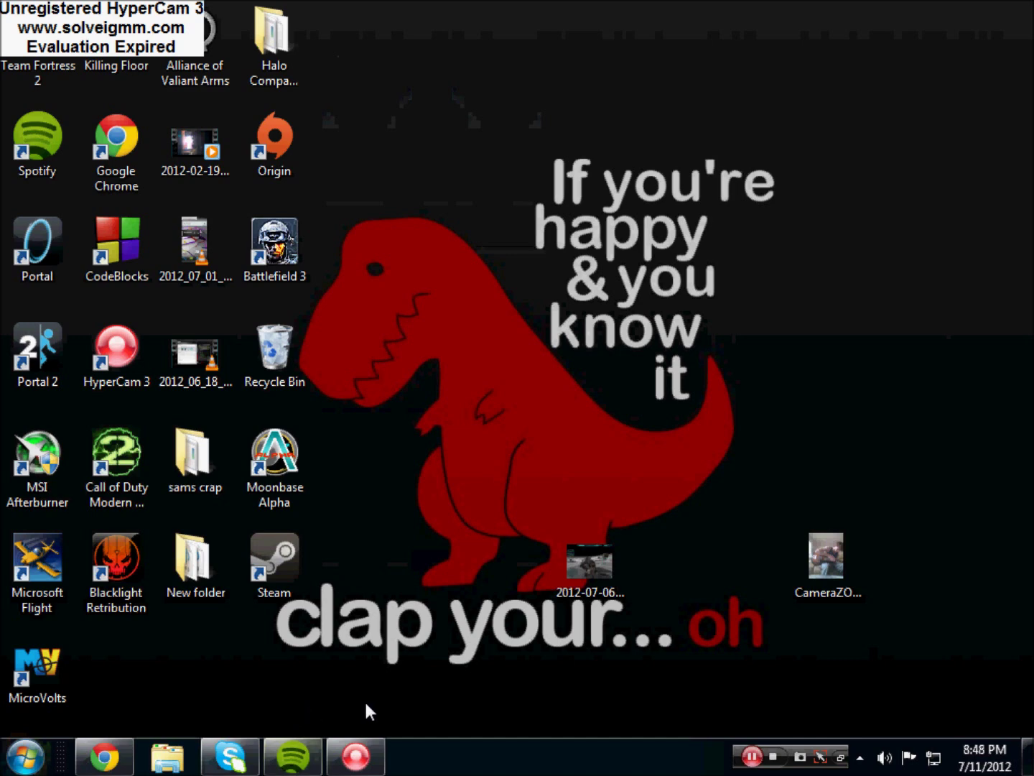
Select and deselect the desktop icons, then check the Start menu's recent programs for MSI Afterburner
{"action": "left_click_drag", "start_coordinate": [302, 709], "coordinate": [4, 5]}
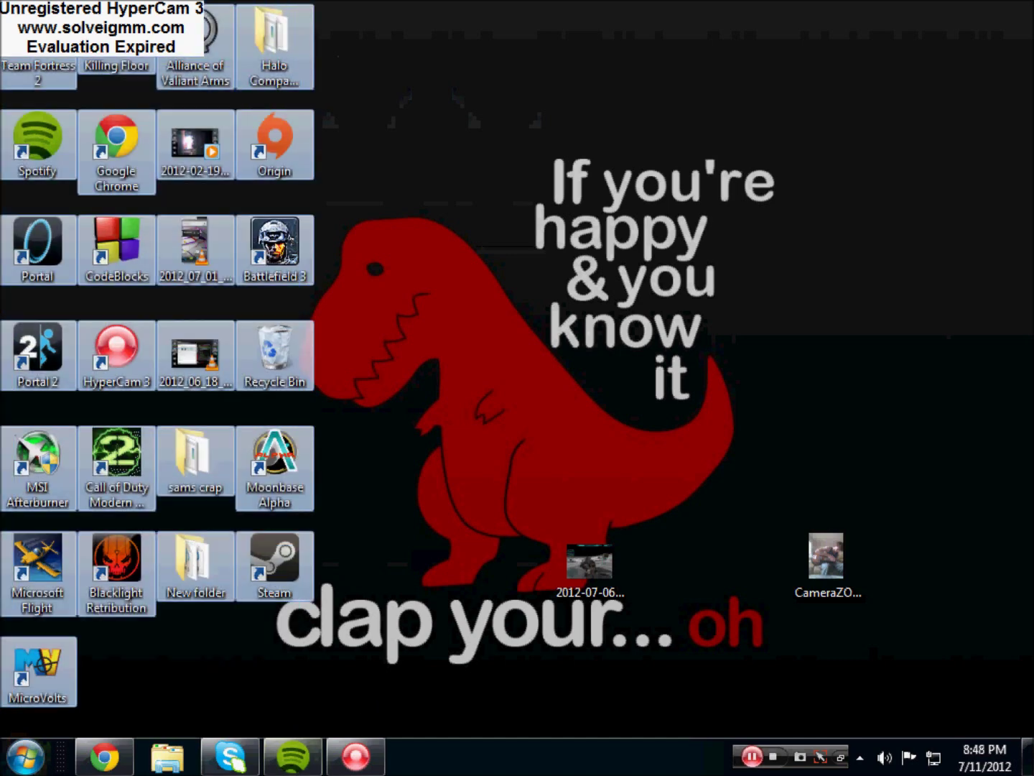
{"action": "left_click", "coordinate": [853, 486]}
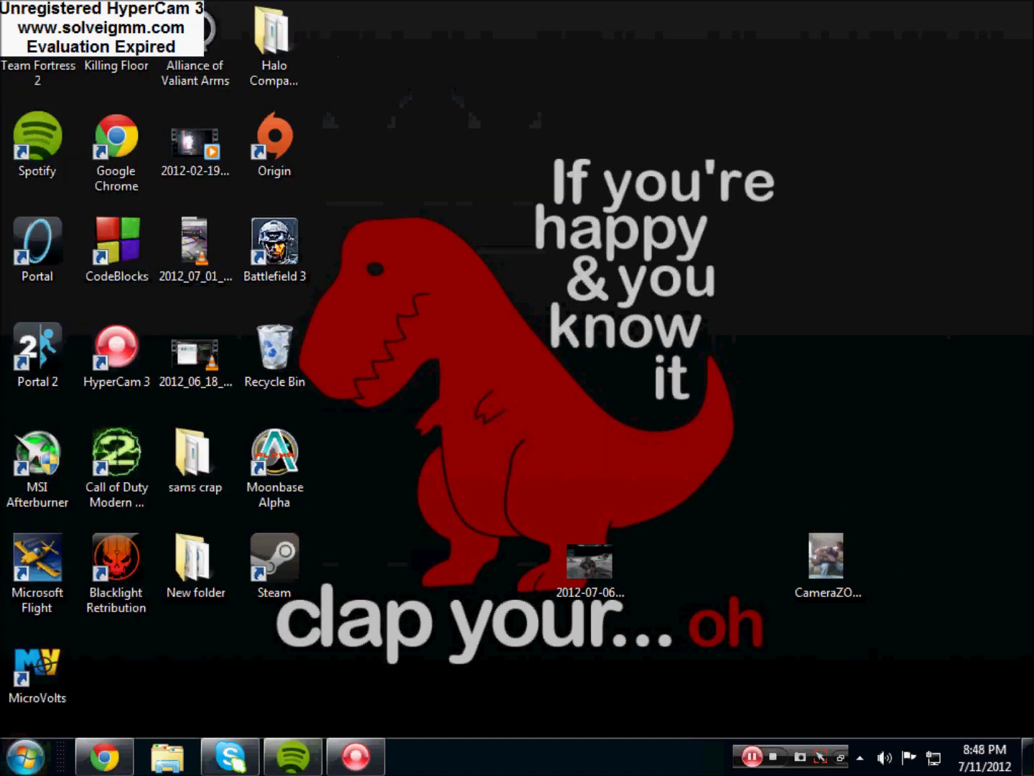
{"action": "left_click", "coordinate": [25, 756]}
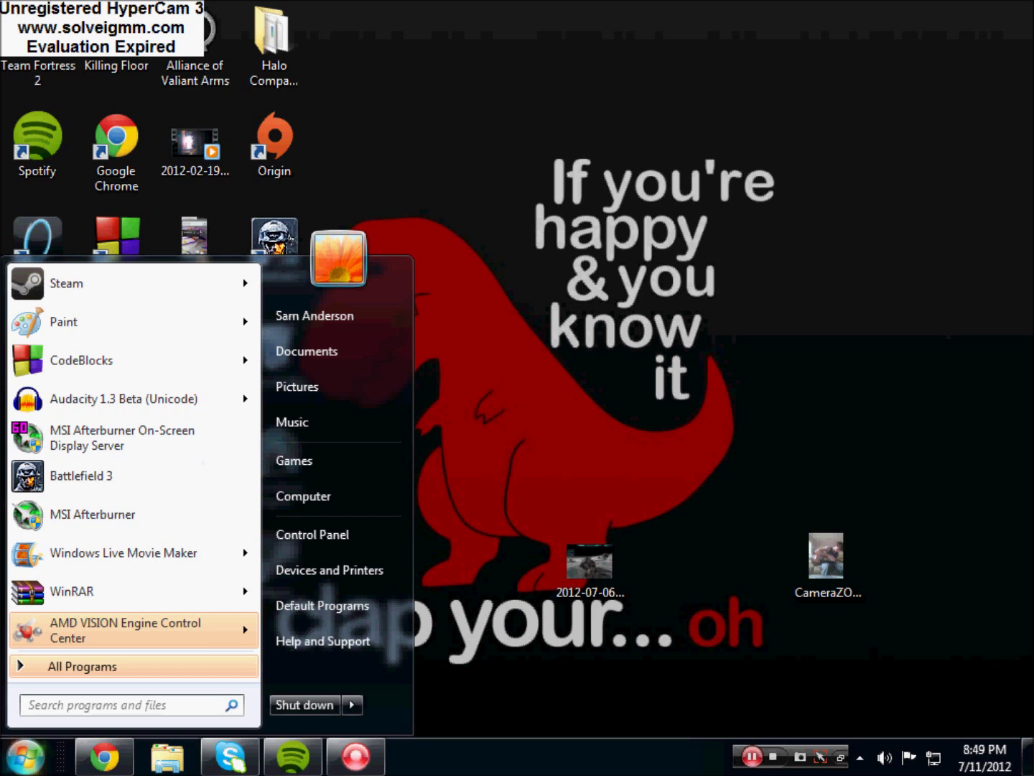
{"action": "key", "text": "Escape"}
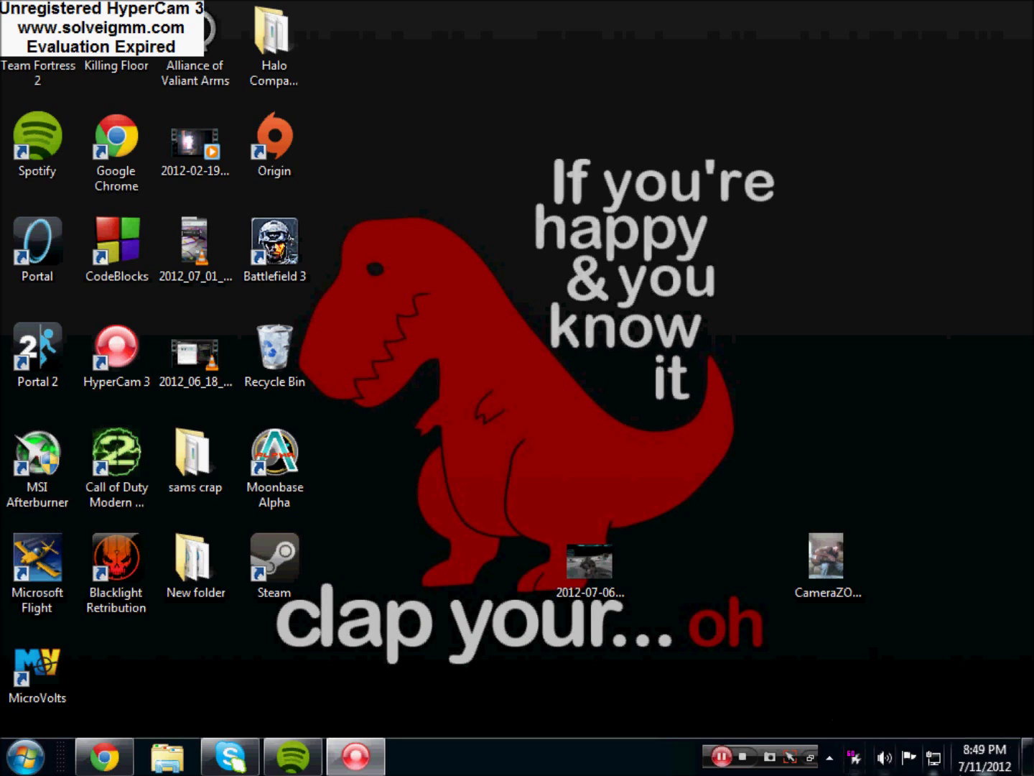
Open RivaTuner's Global profile settings from the On-Screen Display server tray icon
{"action": "right_click", "coordinate": [553, 749]}
{"action": "left_click", "coordinate": [935, 626]}
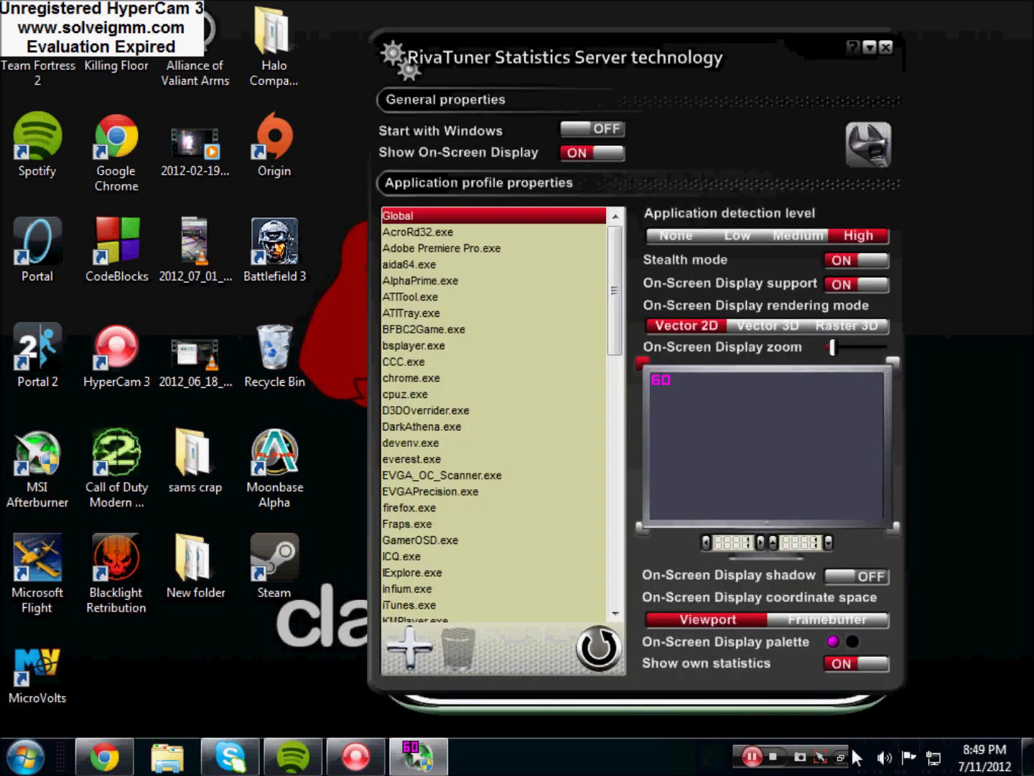
{"action": "left_click", "coordinate": [860, 758]}
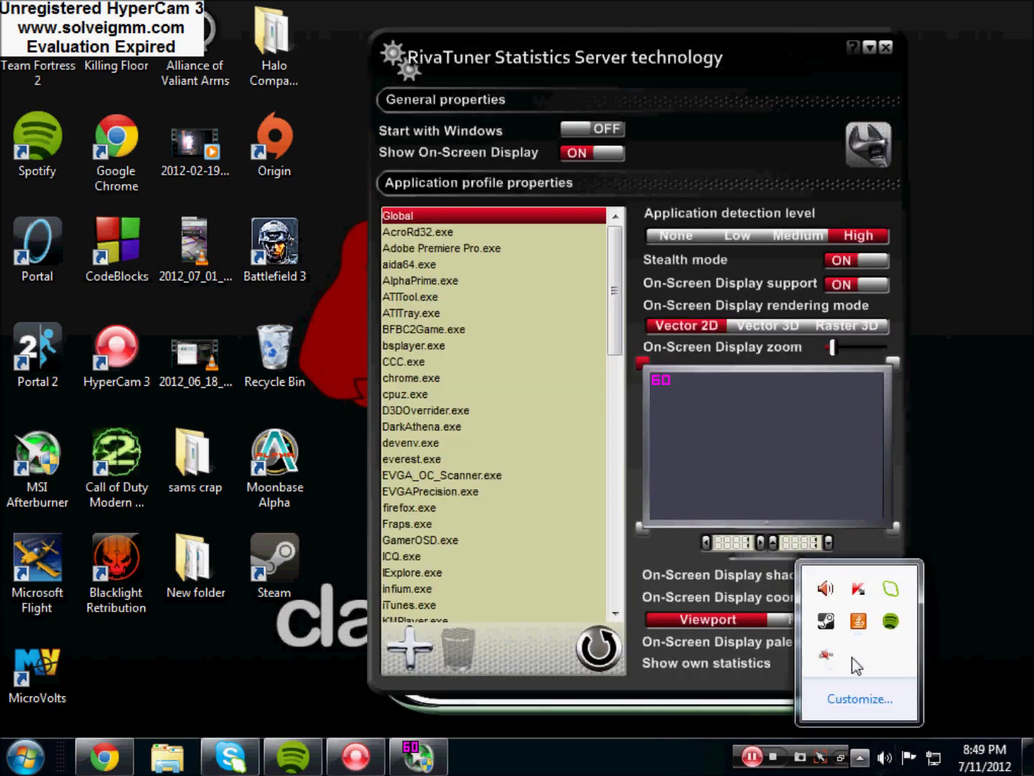
{"action": "left_click", "coordinate": [862, 755]}
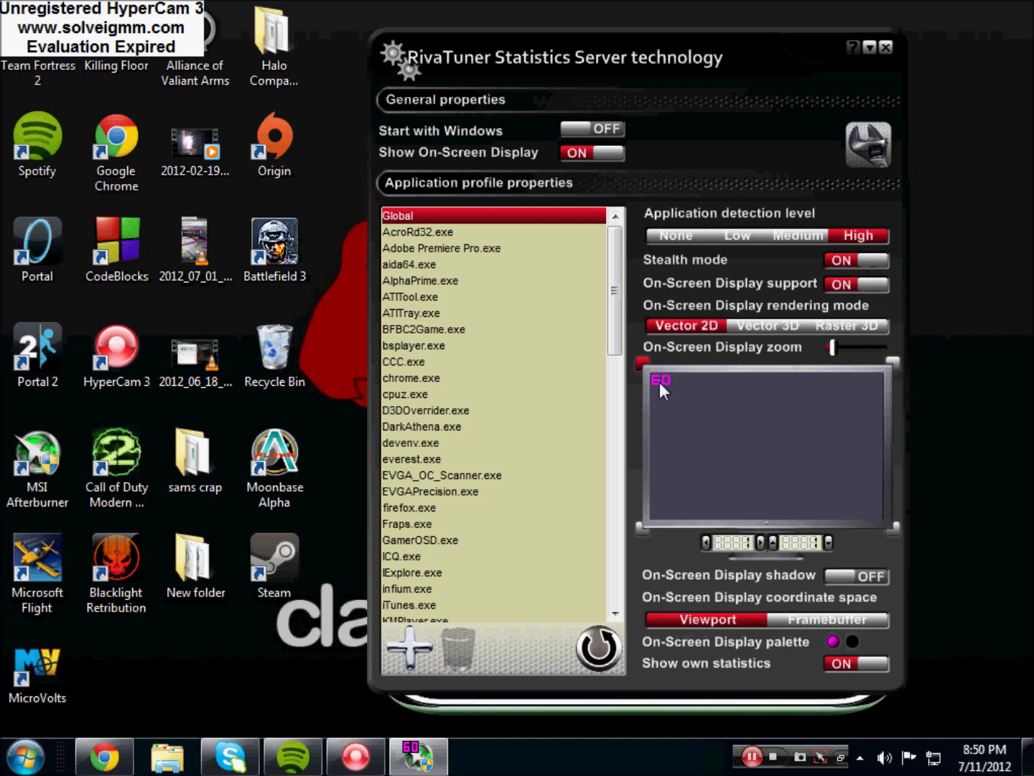
Switch the On-Screen Display shadow OFF, leave the text colour unchanged, and open the server properties
{"action": "left_click", "coordinate": [858, 578]}
{"action": "left_click", "coordinate": [833, 641]}
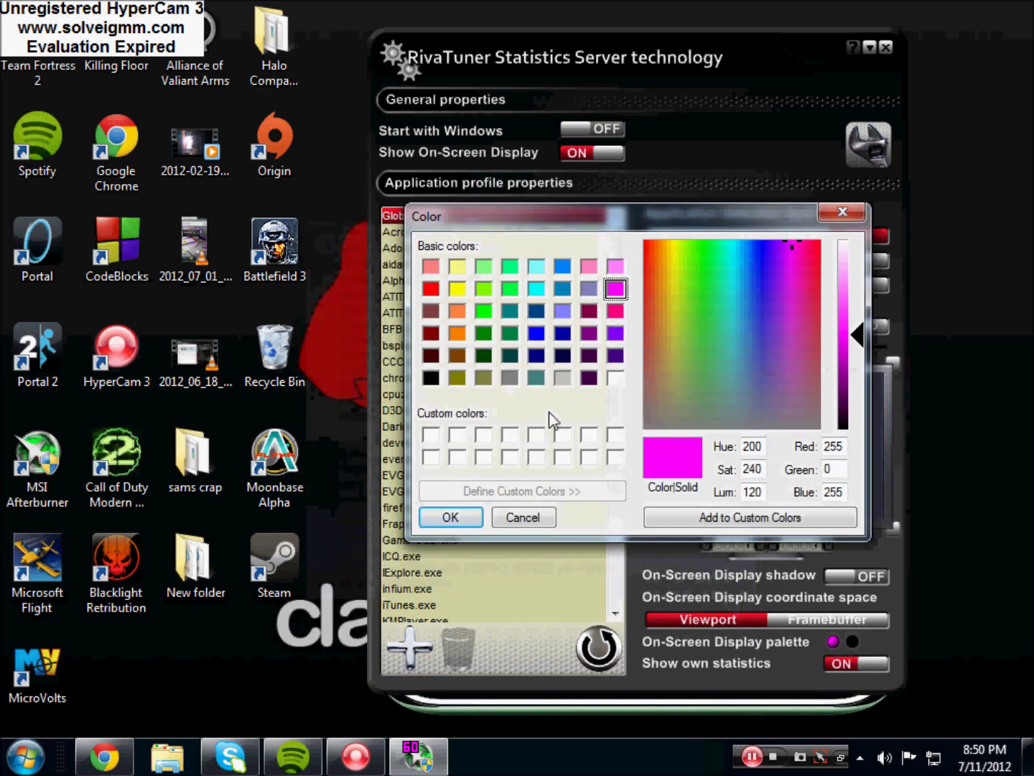
{"action": "left_click", "coordinate": [843, 213]}
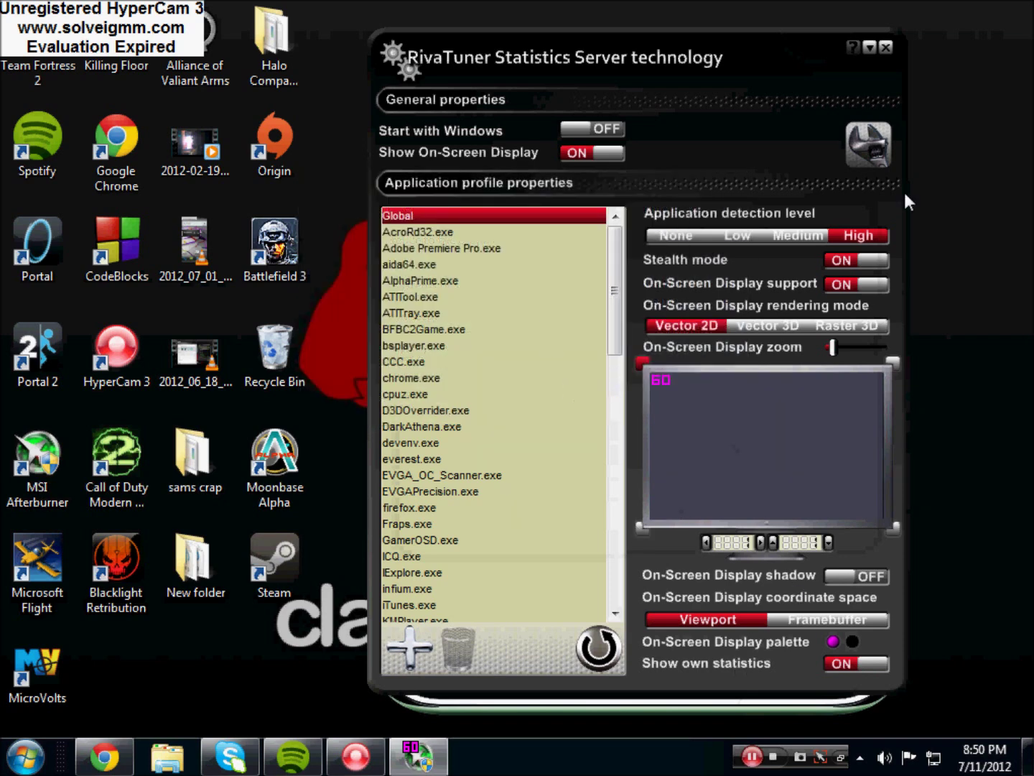
{"action": "left_click", "coordinate": [875, 145]}
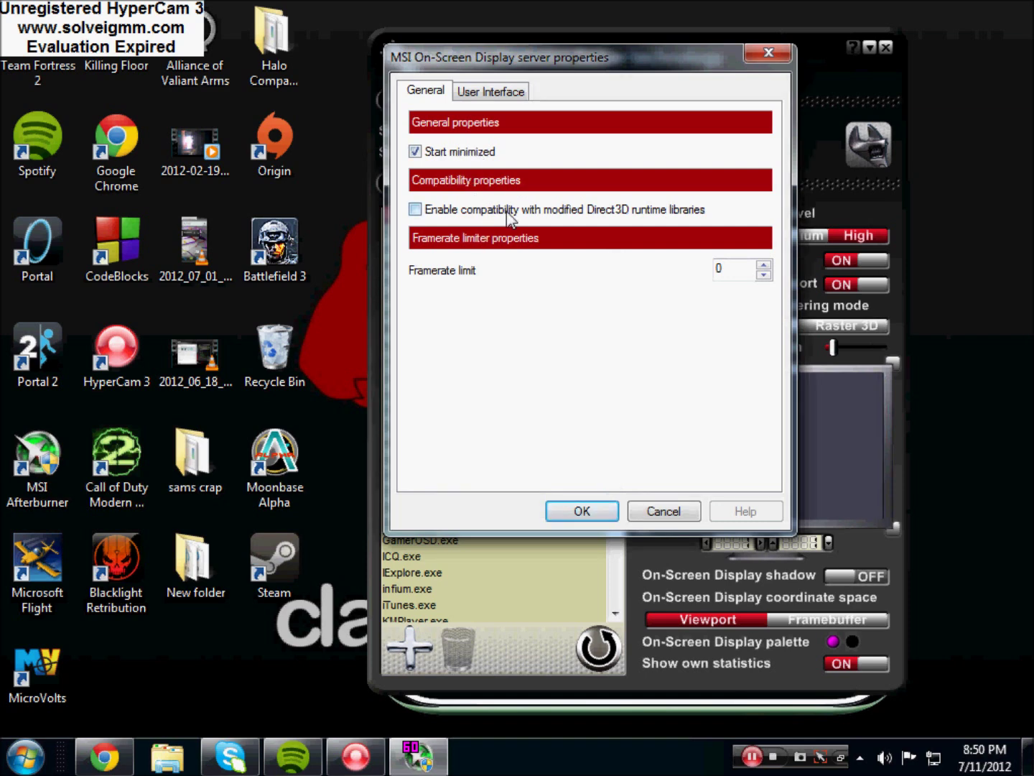
Keep the dark edition skin on the User Interface tab and cancel the properties dialog
{"action": "mouse_move", "coordinate": [580, 217]}
{"action": "left_click", "coordinate": [507, 101]}
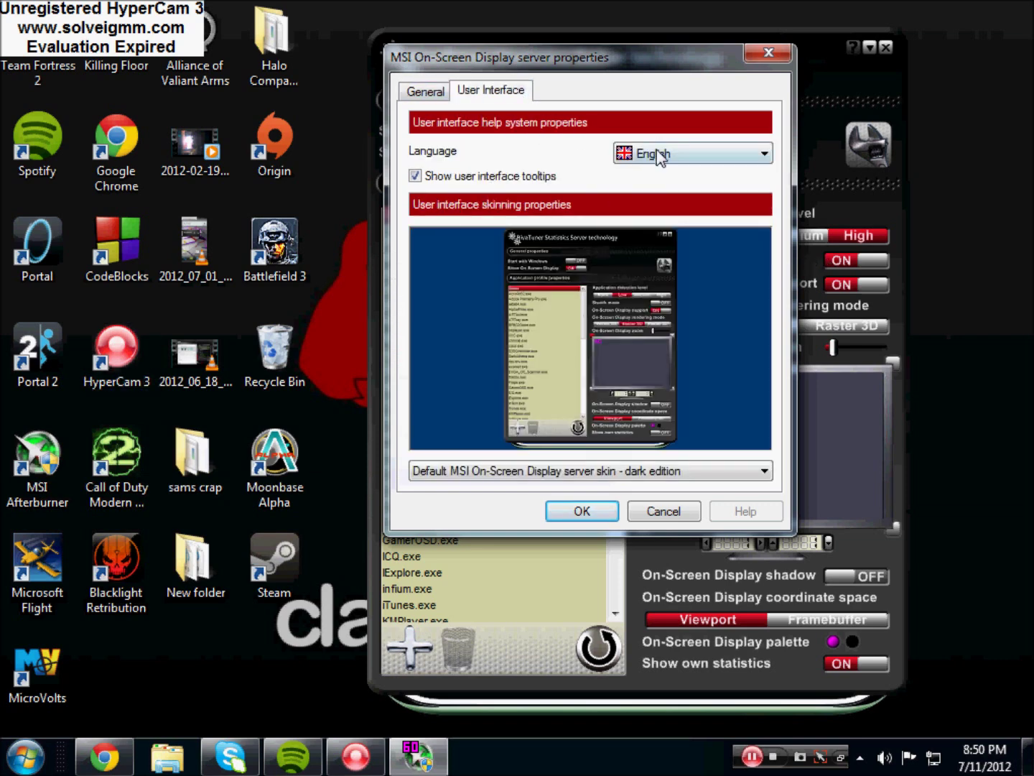
{"action": "left_click", "coordinate": [611, 473]}
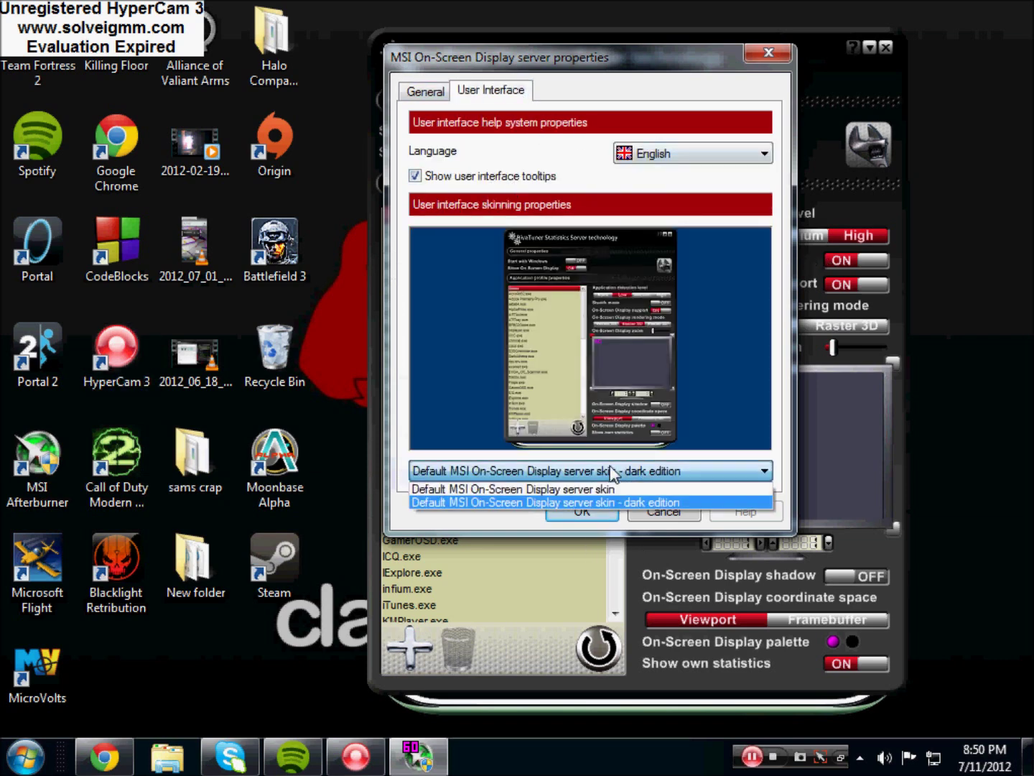
{"action": "left_click", "coordinate": [624, 496]}
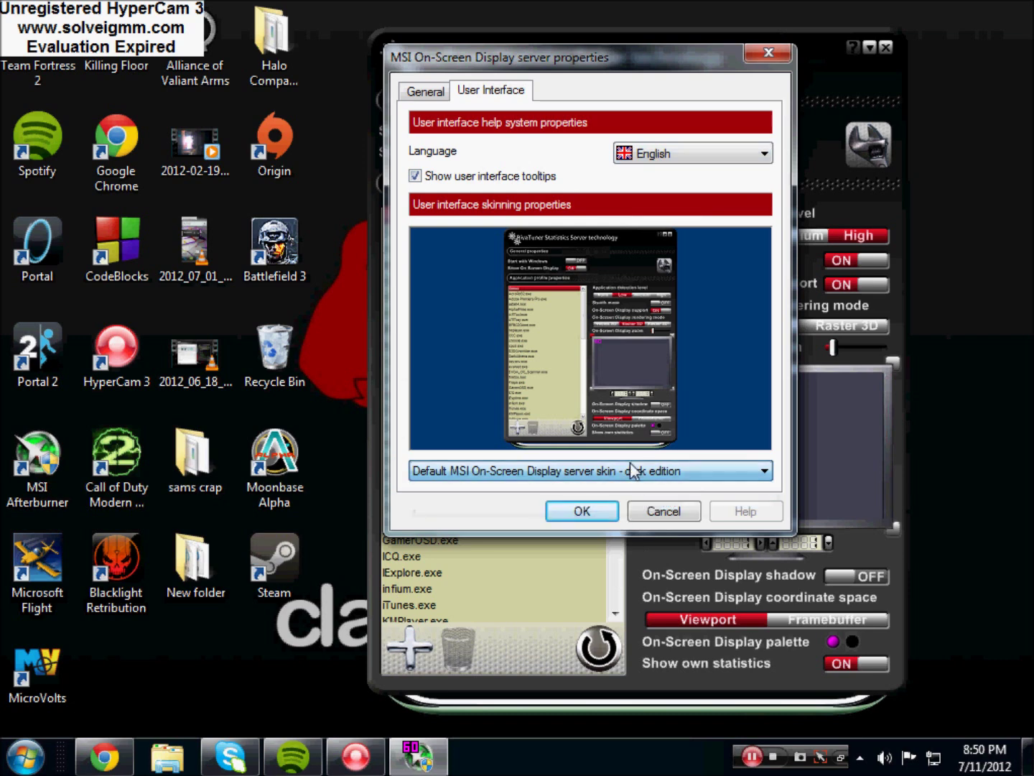
{"action": "left_click", "coordinate": [672, 511]}
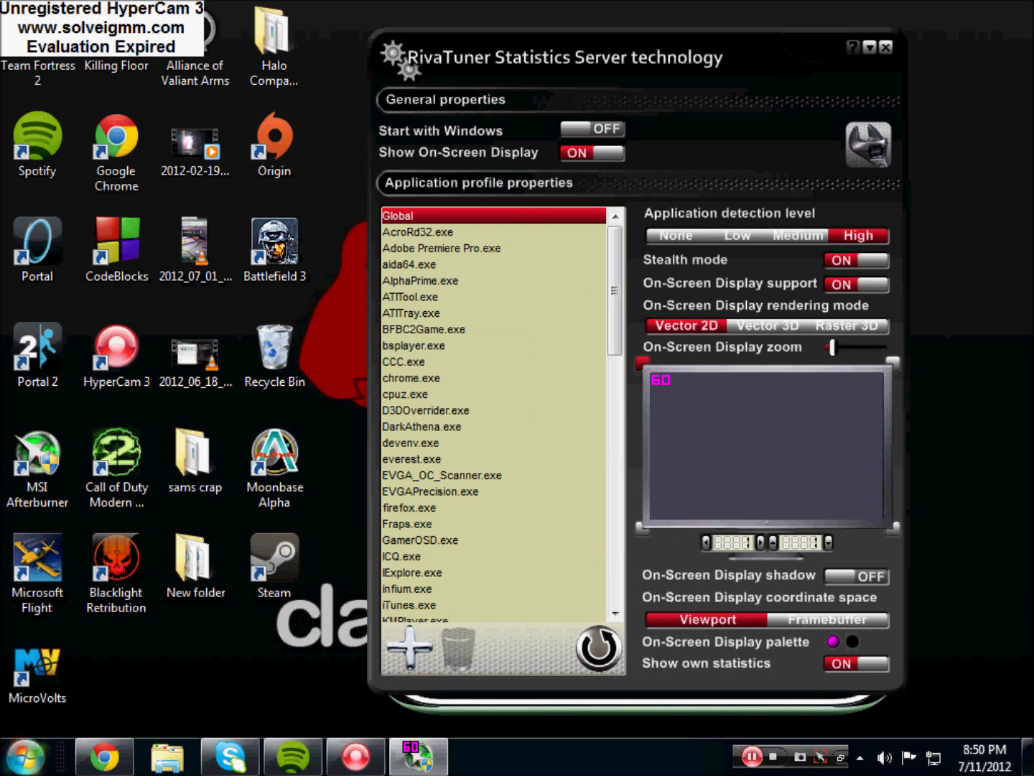
Open MSI Afterburner's Video capture settings (F3 hotkey, MJPG 85%, 45 FPS) and list the video formats
{"action": "left_click", "coordinate": [25, 757]}
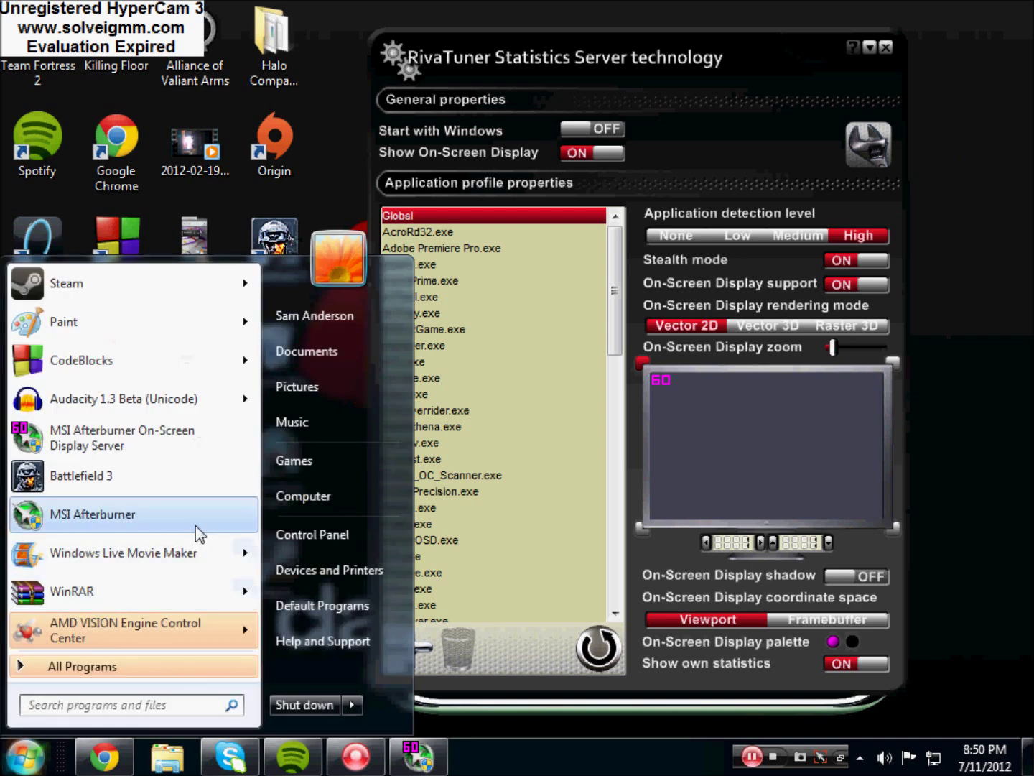
{"action": "key", "text": "Escape"}
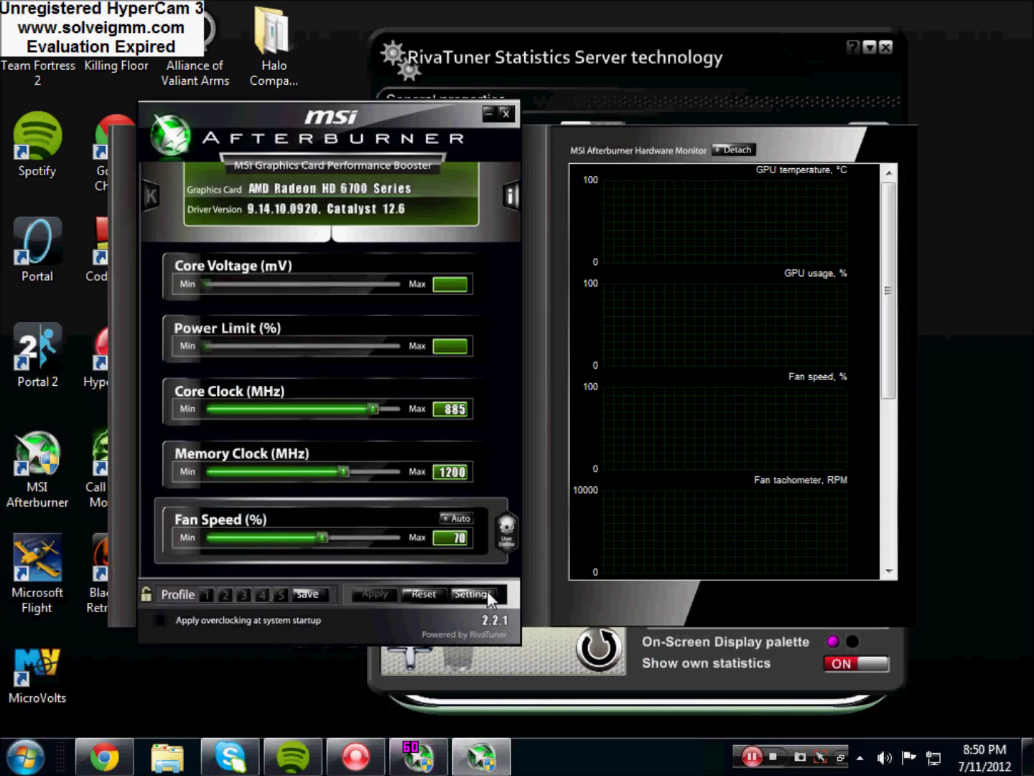
{"action": "left_click", "coordinate": [487, 590]}
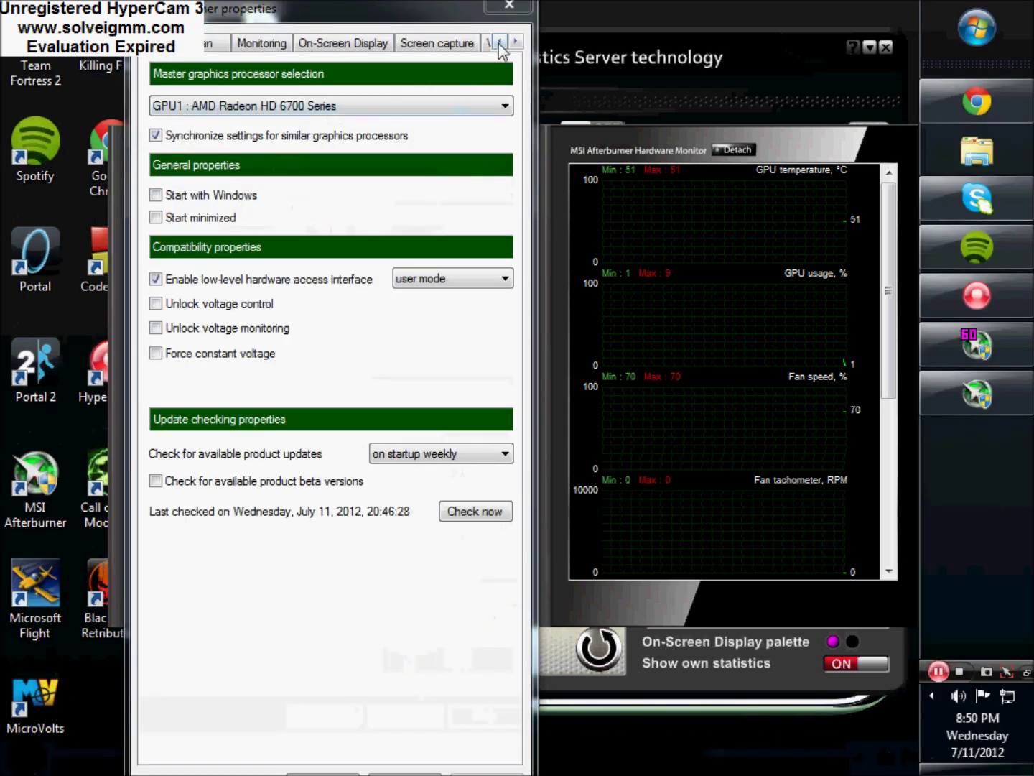
{"action": "left_click", "coordinate": [516, 41]}
{"action": "left_click", "coordinate": [516, 42]}
{"action": "left_click", "coordinate": [460, 42]}
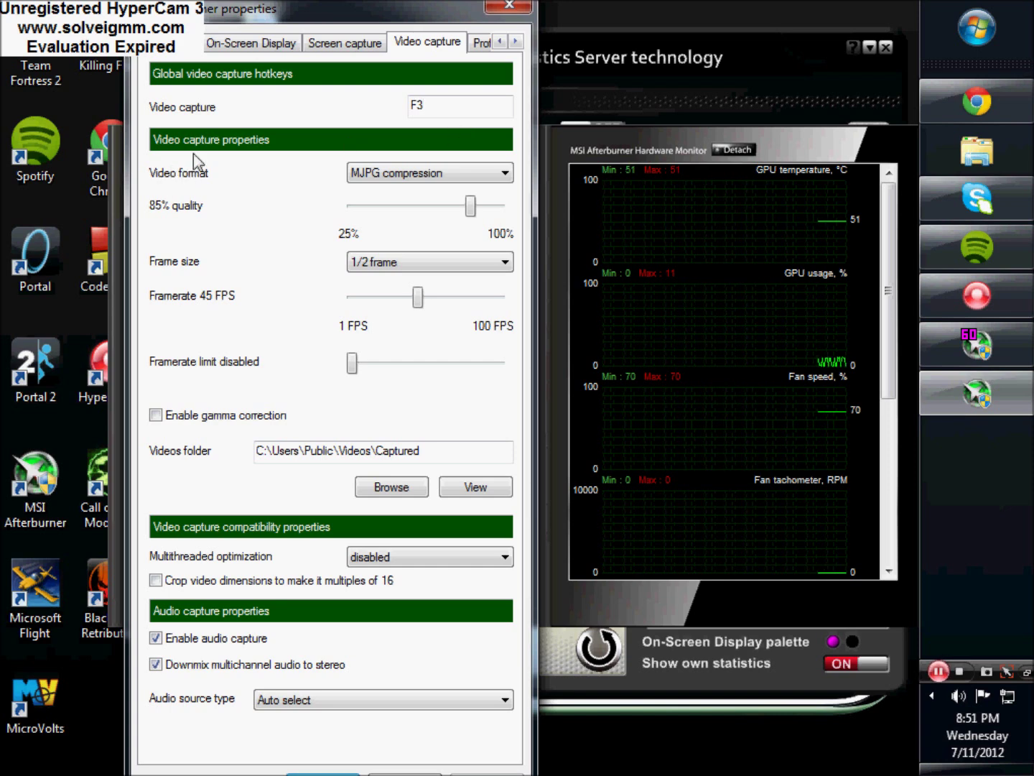
{"action": "left_click", "coordinate": [369, 176]}
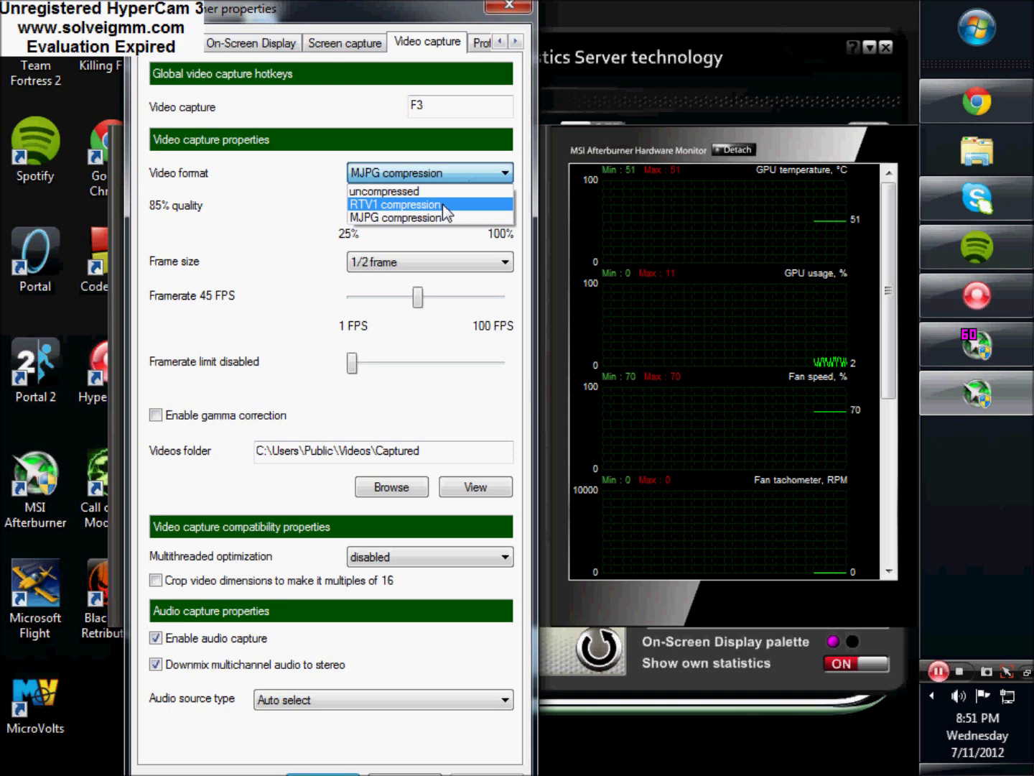
{"action": "left_click", "coordinate": [288, 179]}
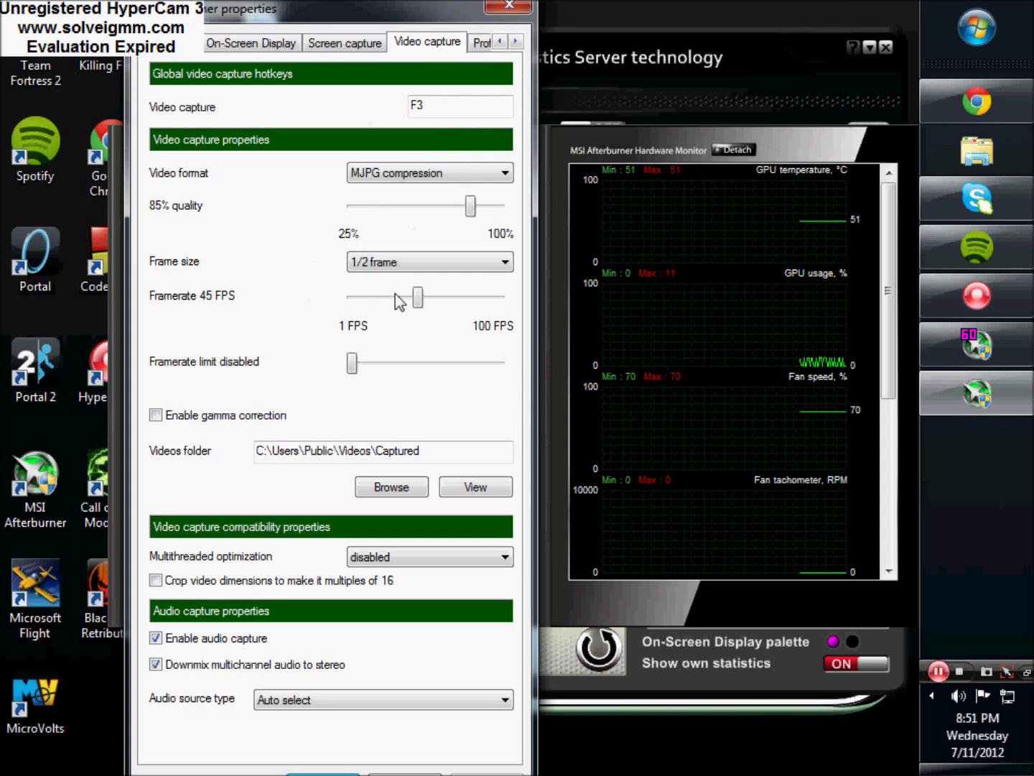
{"action": "left_click", "coordinate": [442, 262]}
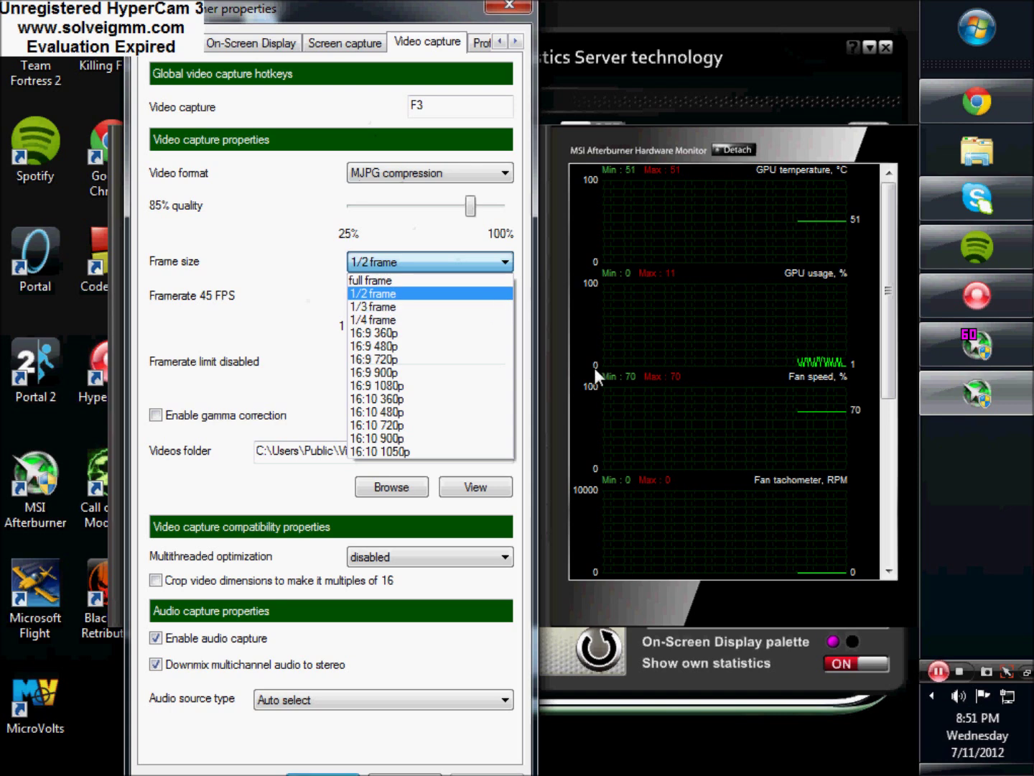
{"action": "left_click", "coordinate": [440, 262]}
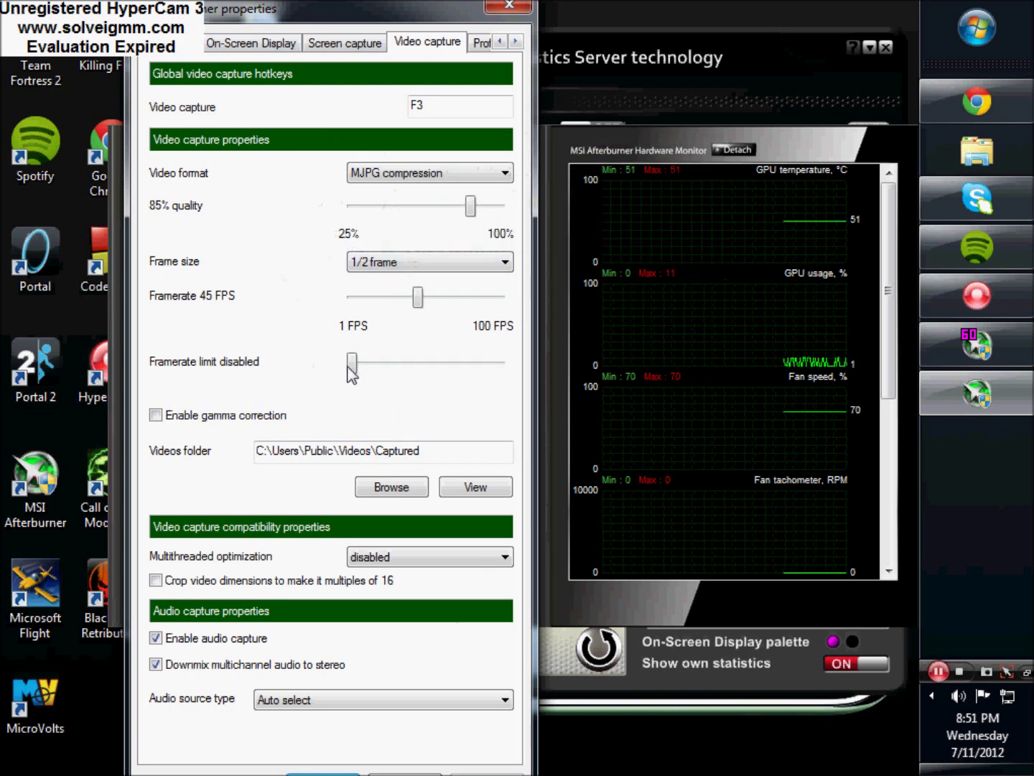
{"action": "left_click_drag", "start_coordinate": [351, 366], "coordinate": [288, 373]}
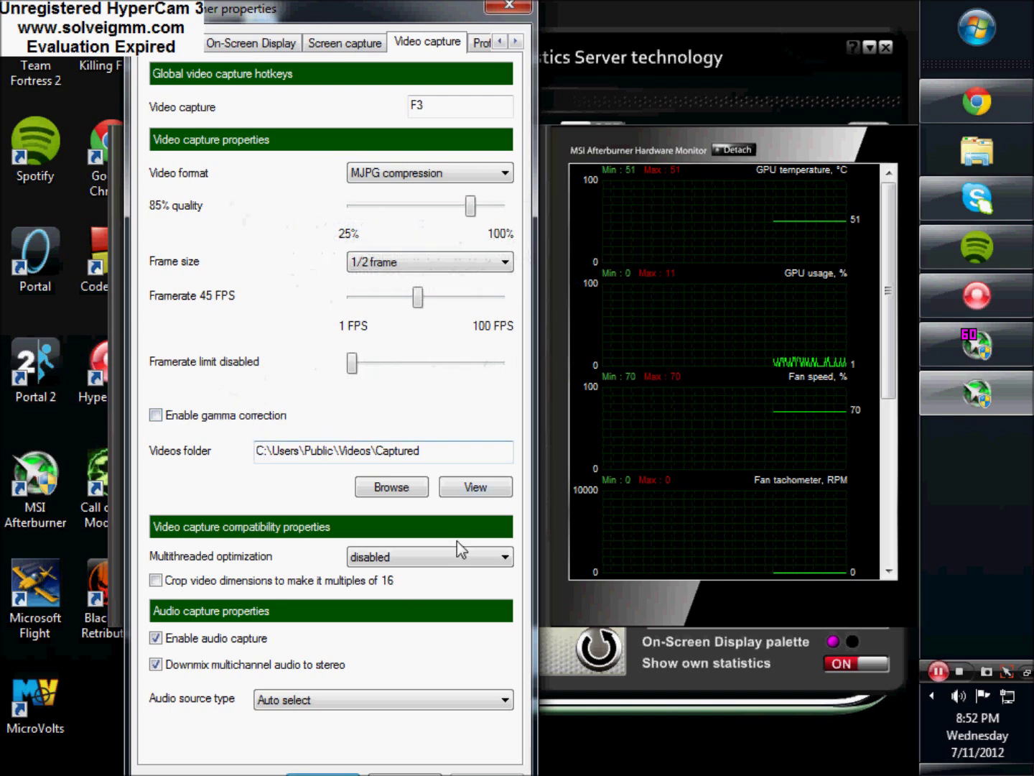
{"action": "left_click_drag", "start_coordinate": [466, 454], "coordinate": [208, 469]}
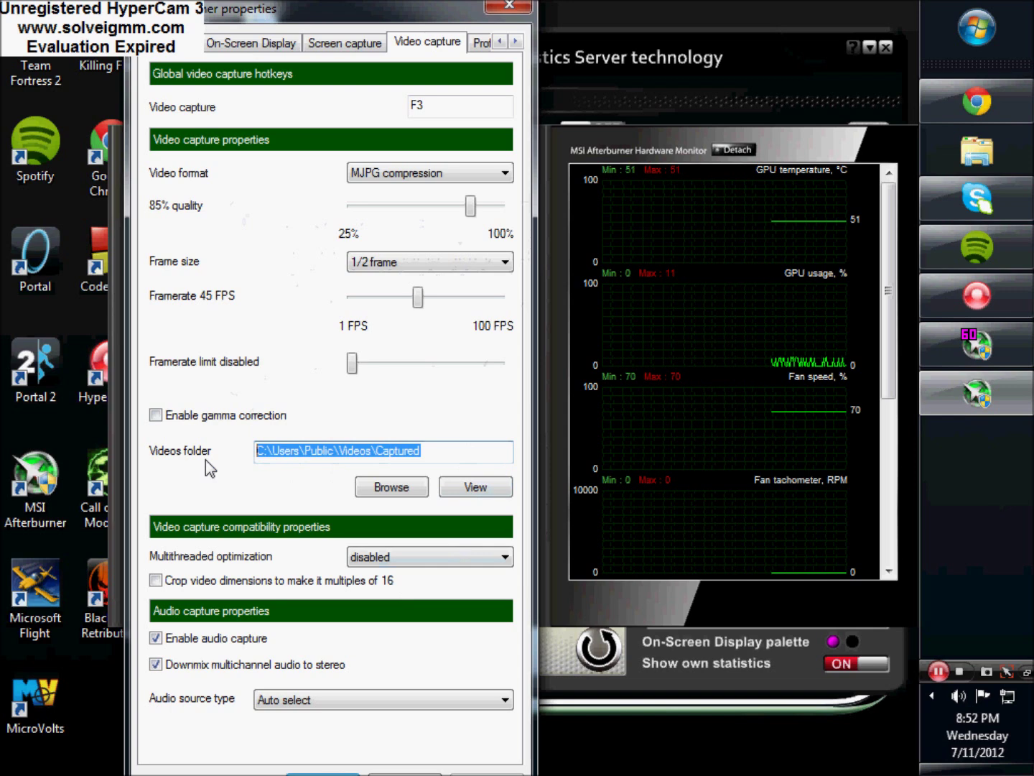
{"action": "left_click", "coordinate": [467, 453]}
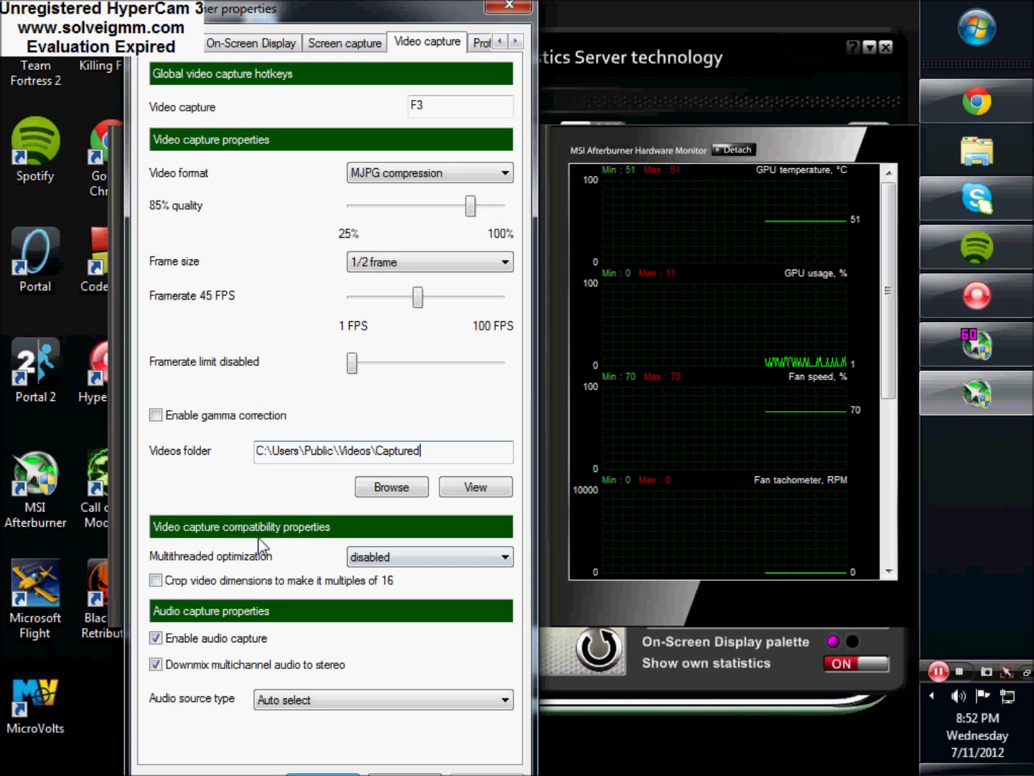
{"action": "left_click", "coordinate": [416, 555]}
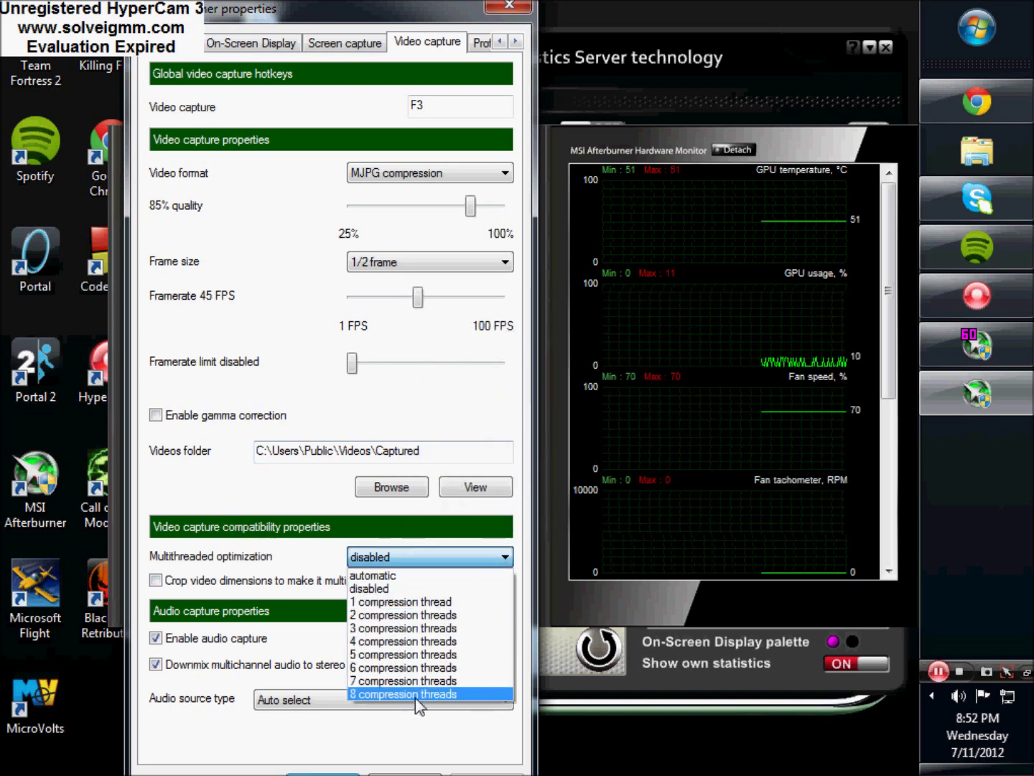
{"action": "left_click", "coordinate": [475, 556]}
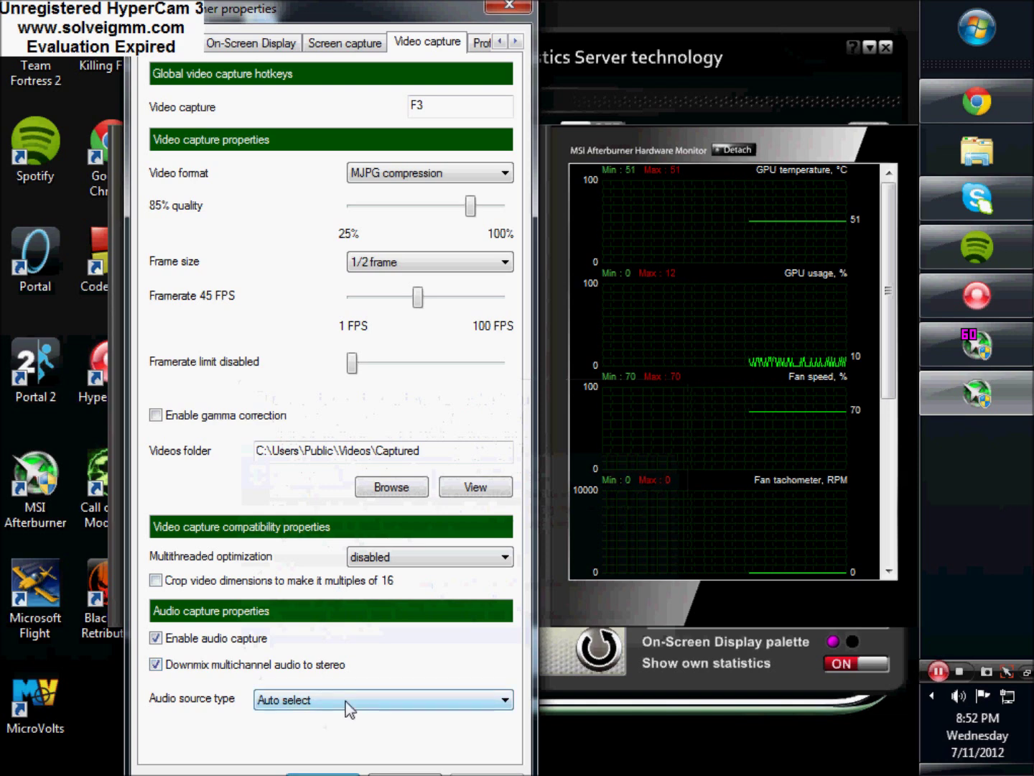
{"action": "left_click", "coordinate": [349, 707]}
{"action": "left_click", "coordinate": [347, 707]}
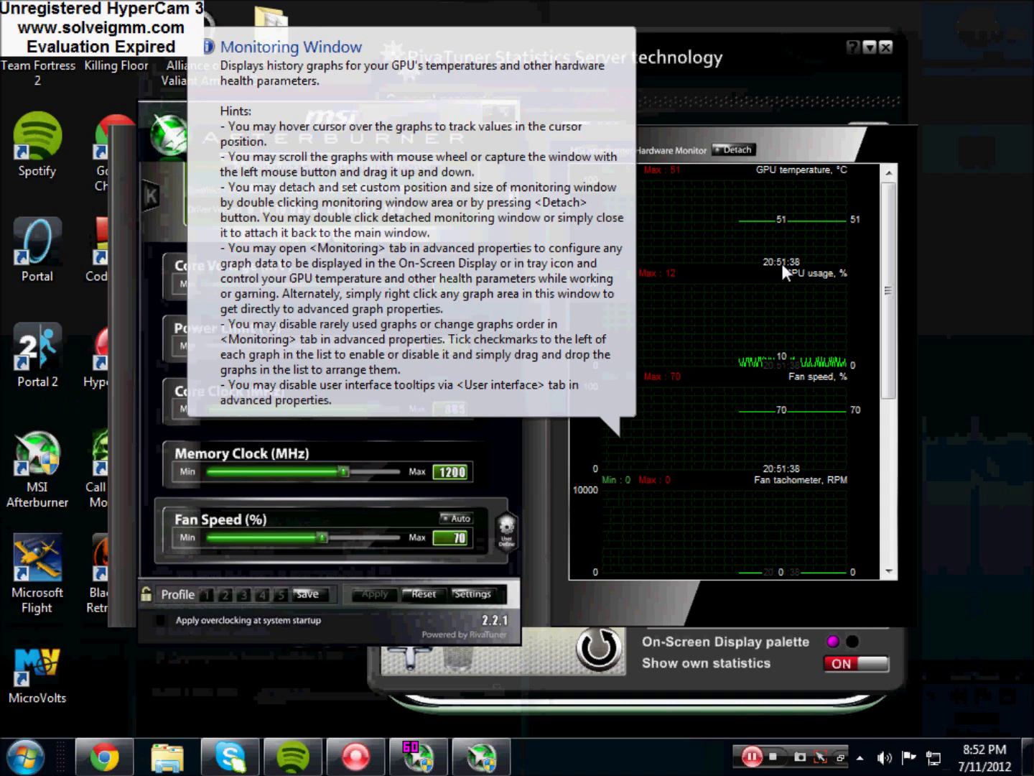
Close MSI Afterburner, leaving RivaTuner's Global profile window with shadow off
{"action": "left_click", "coordinate": [509, 114]}
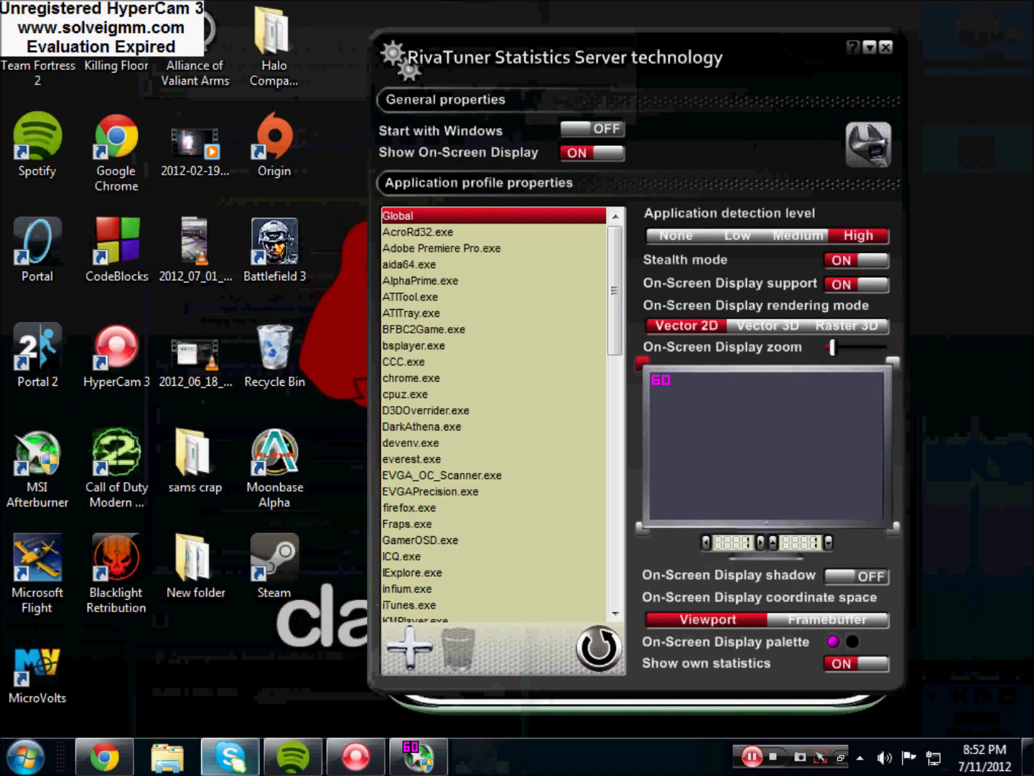